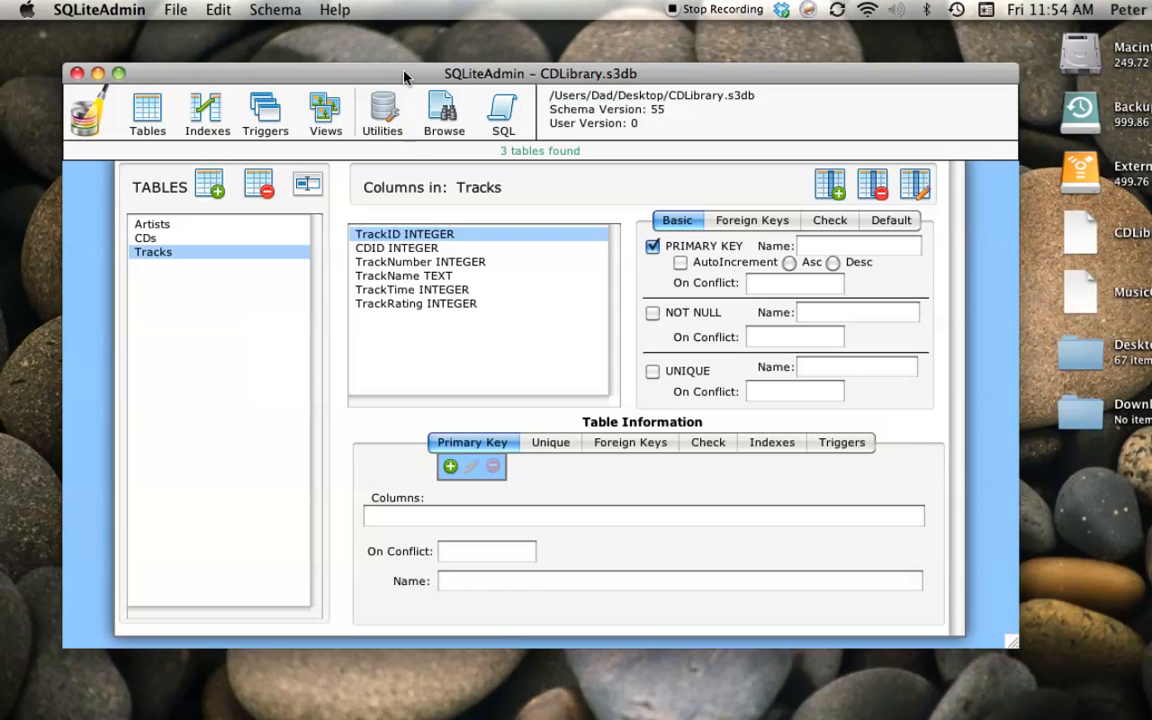
# Start a new view in the CDLibrary database and name it TrackInfo.
pyautogui.click(323, 110)
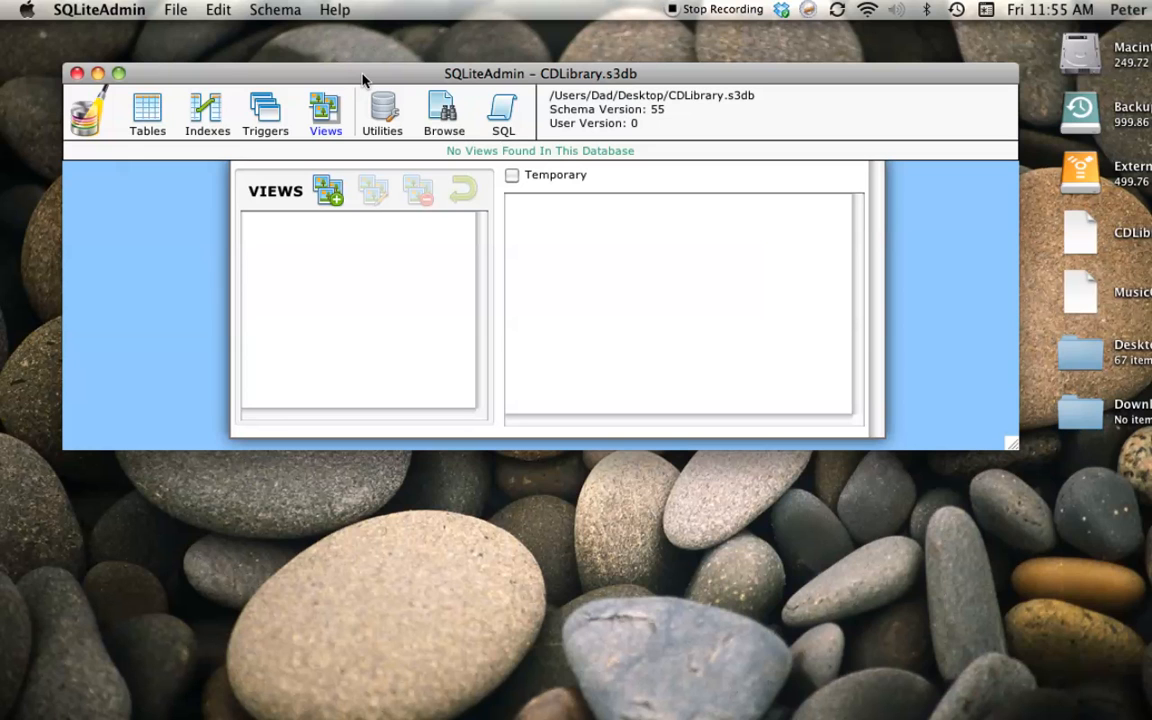
pyautogui.click(328, 194)
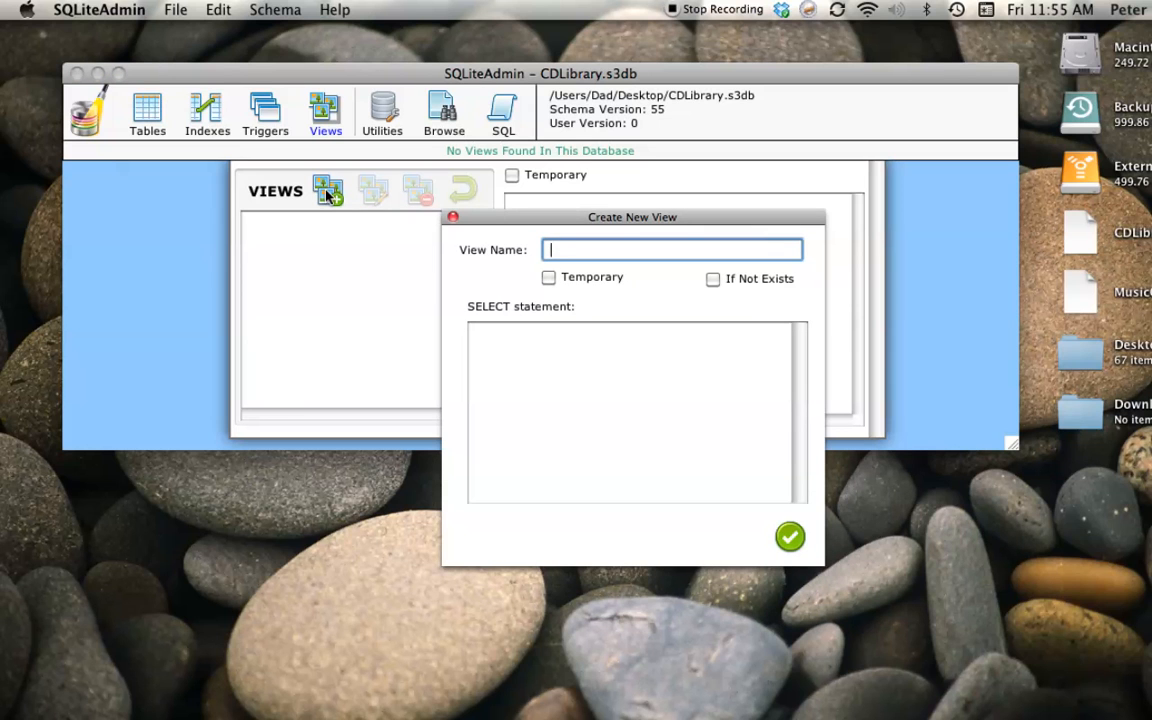
pyautogui.write('TrackInfo')
# Begin the view's SELECT statement with "SELECT ArtistName, CDTitle, TrackName, TrackRating FROM Tracks".
pyautogui.click(524, 352)
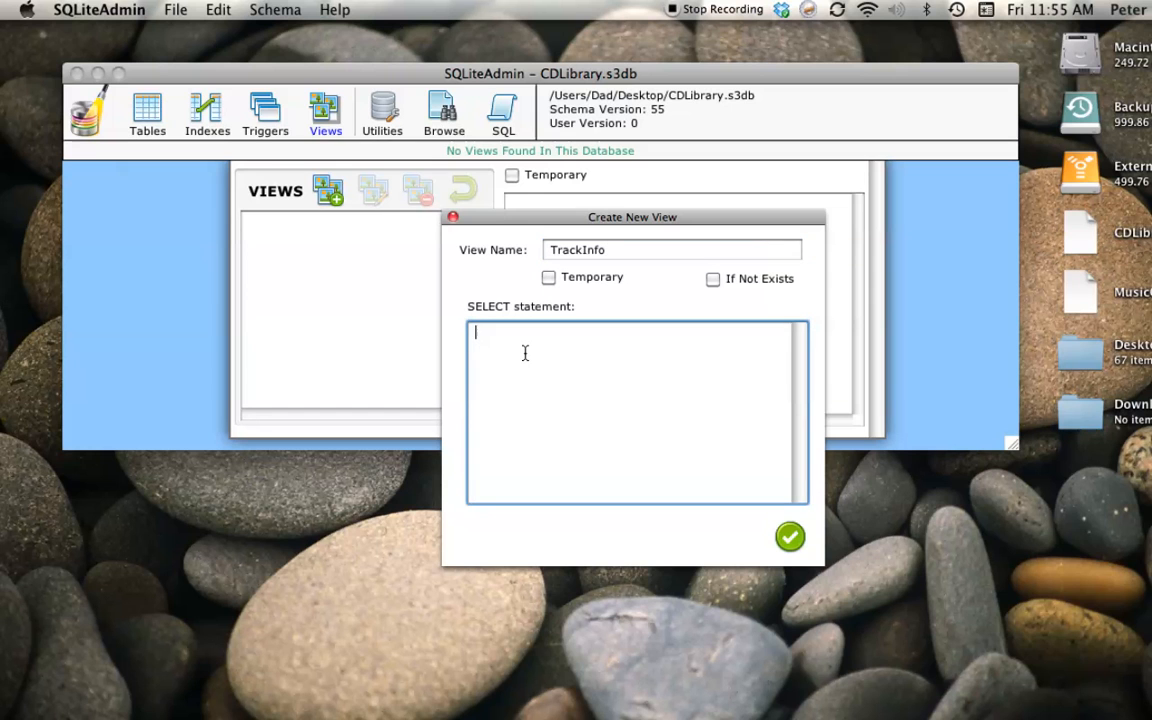
pyautogui.write('SE')
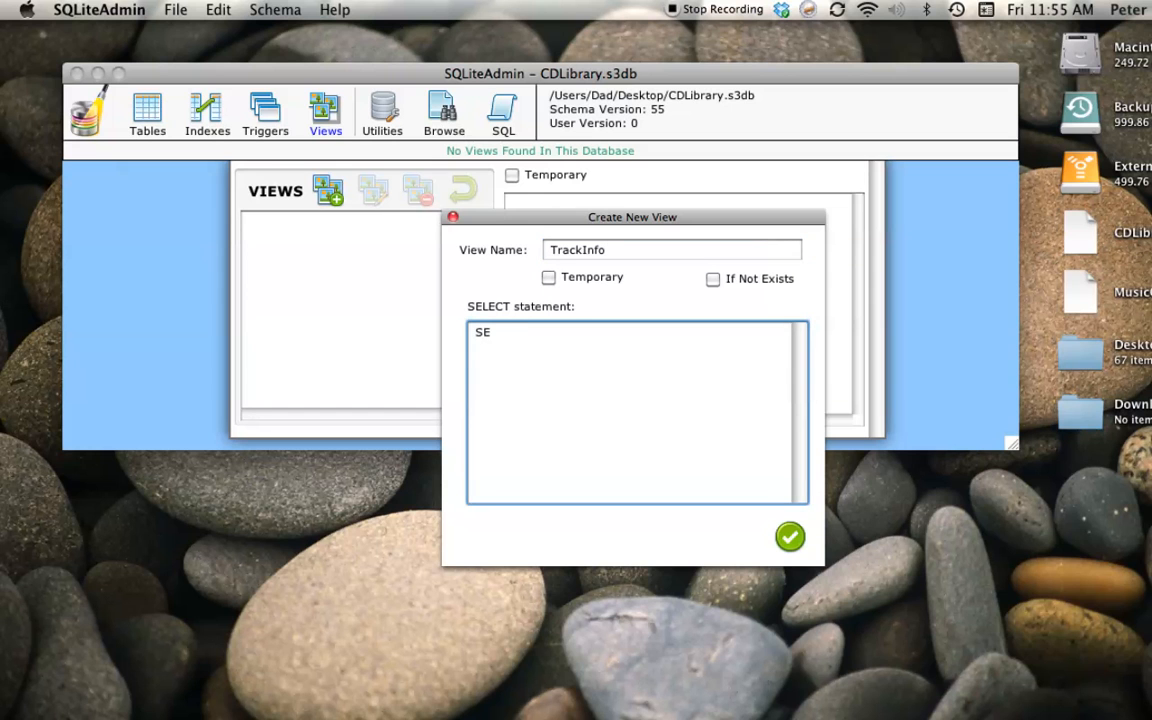
pyautogui.write('LECT ')
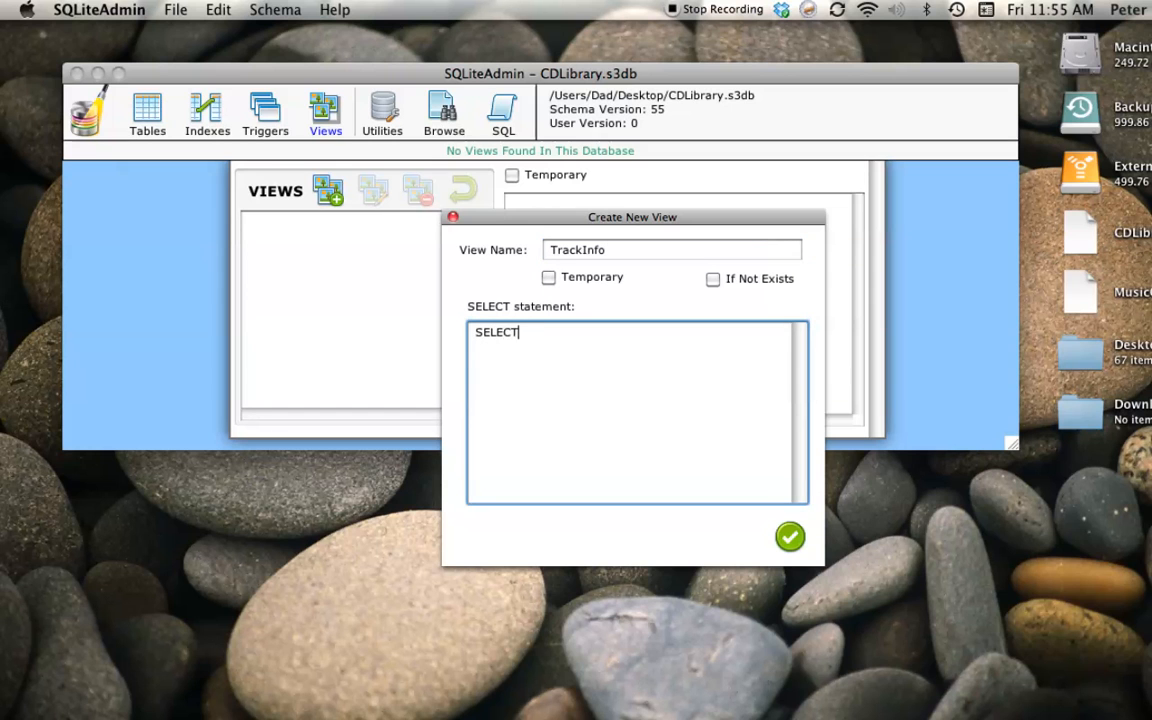
pyautogui.write('Ar')
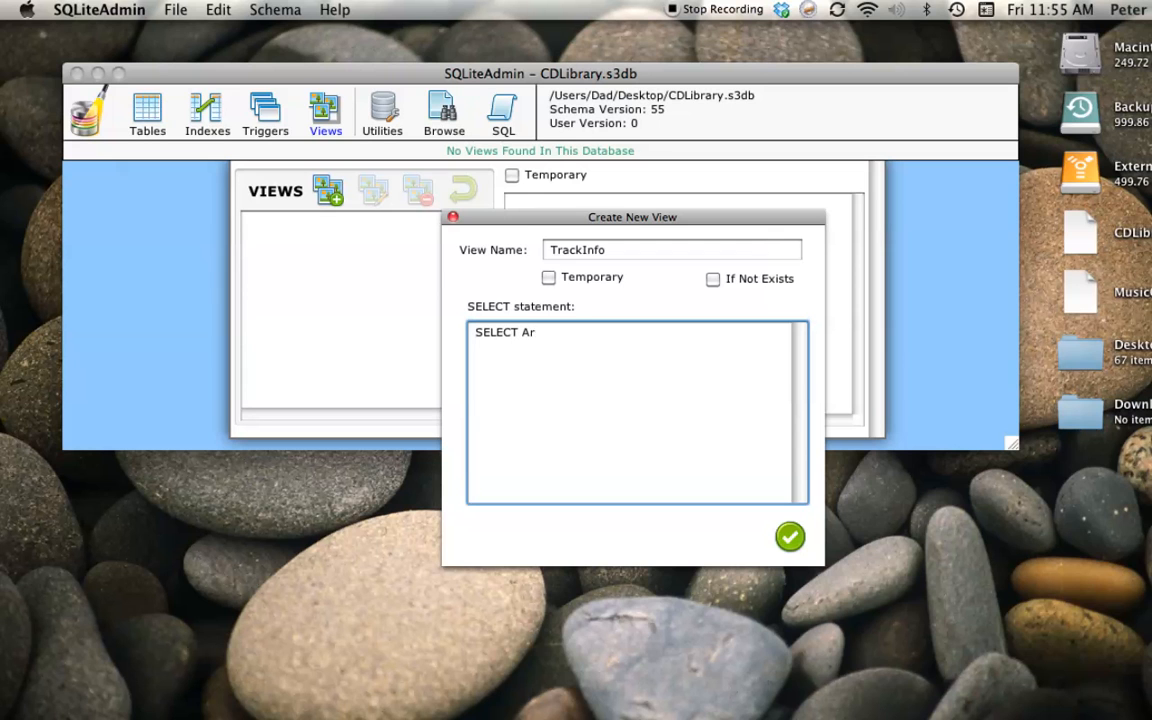
pyautogui.write('tistName, CDTitle,')
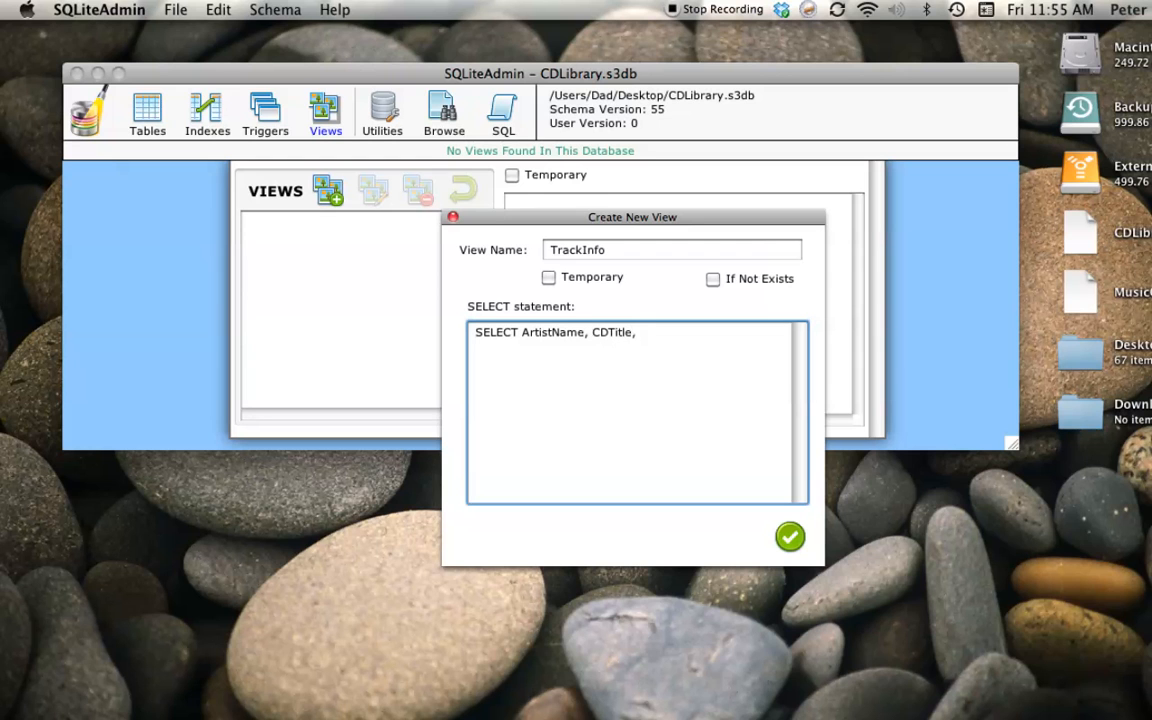
pyautogui.write(' TrackName, TrackRating FROM Tracks')
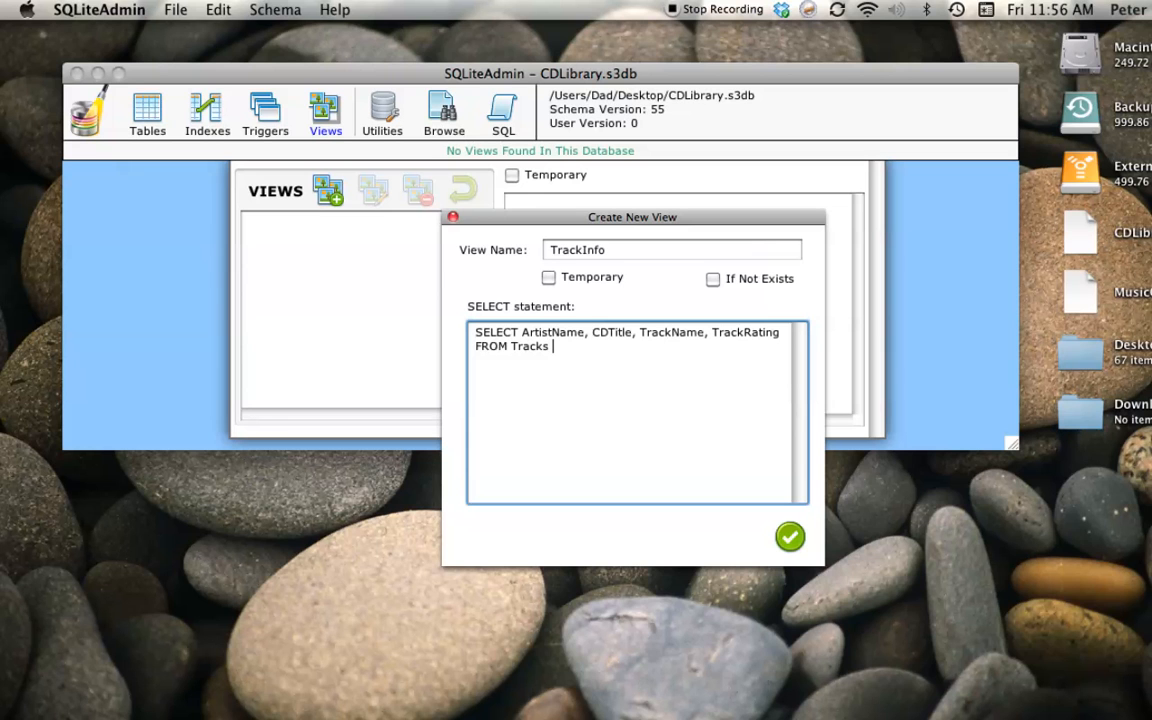
# Add the clause "LEFT JOIN CDs ON CDS.CDID = Tracks.CDID" to the end of the SELECT statement.
pyautogui.write('LEFT JOIN')
pyautogui.write('CDs ON')
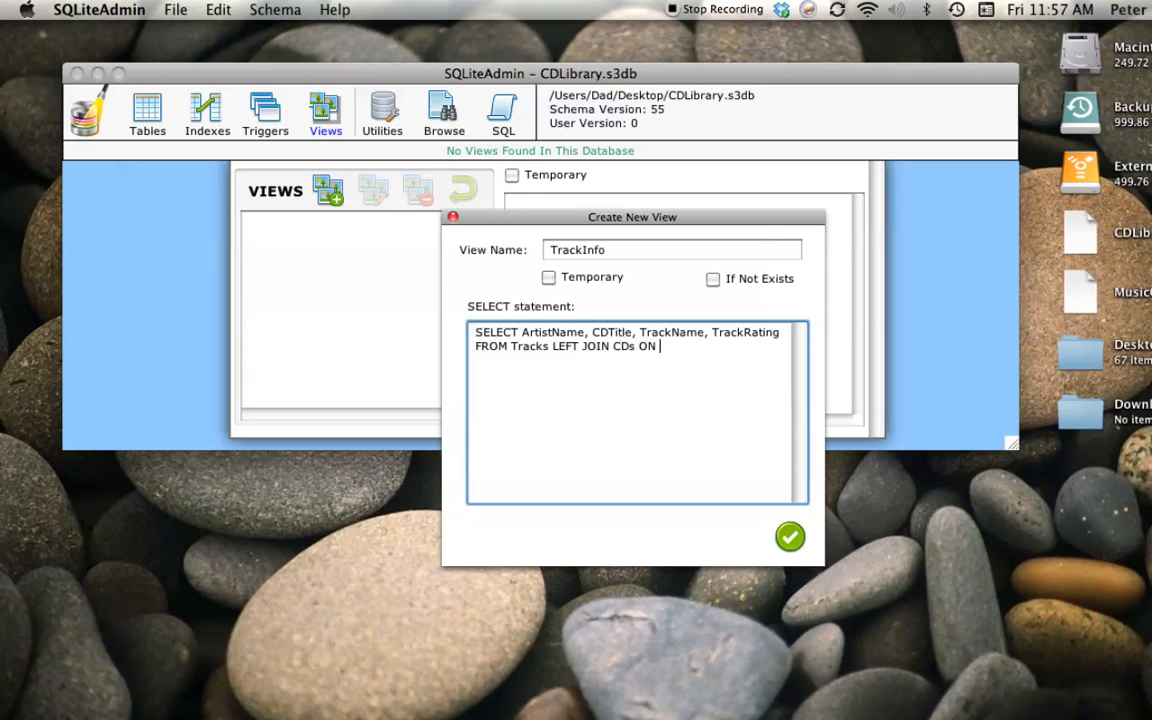
pyautogui.write(' CDS.CDID = Tracks.CDID')
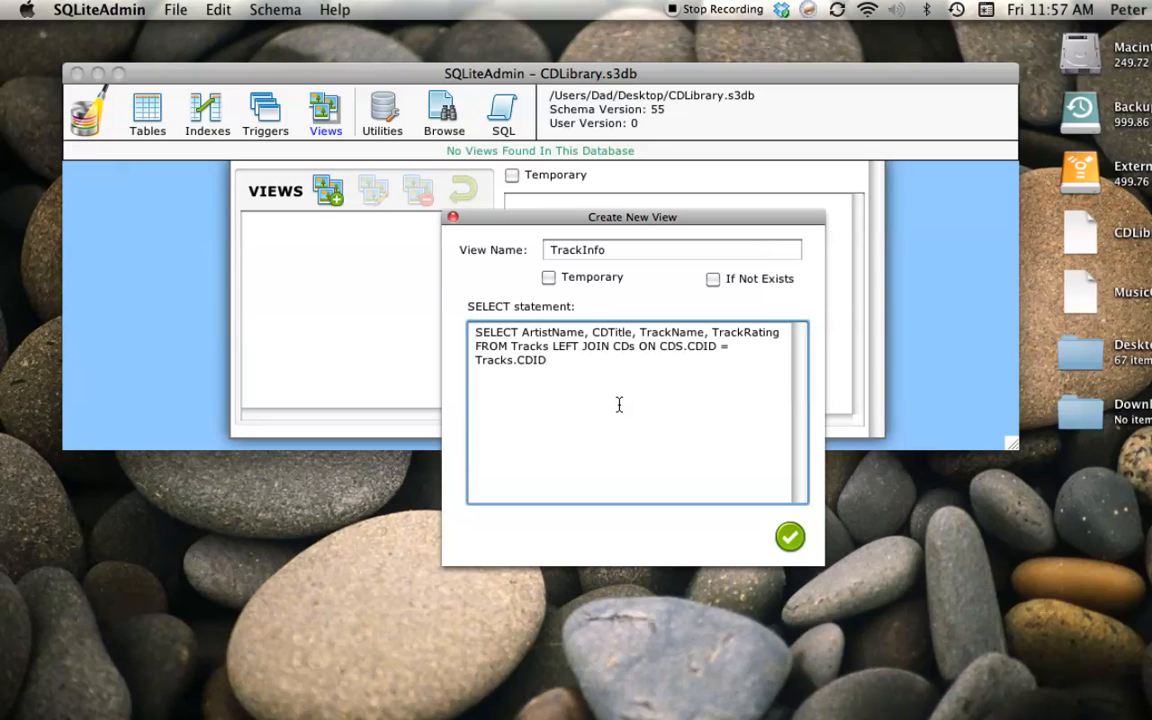
# Append a second join to the statement: "LEFT JOIN Artists ON Artists.ArtistID = CDs.ArtistID".
pyautogui.write('LEFT JOIN Artists')
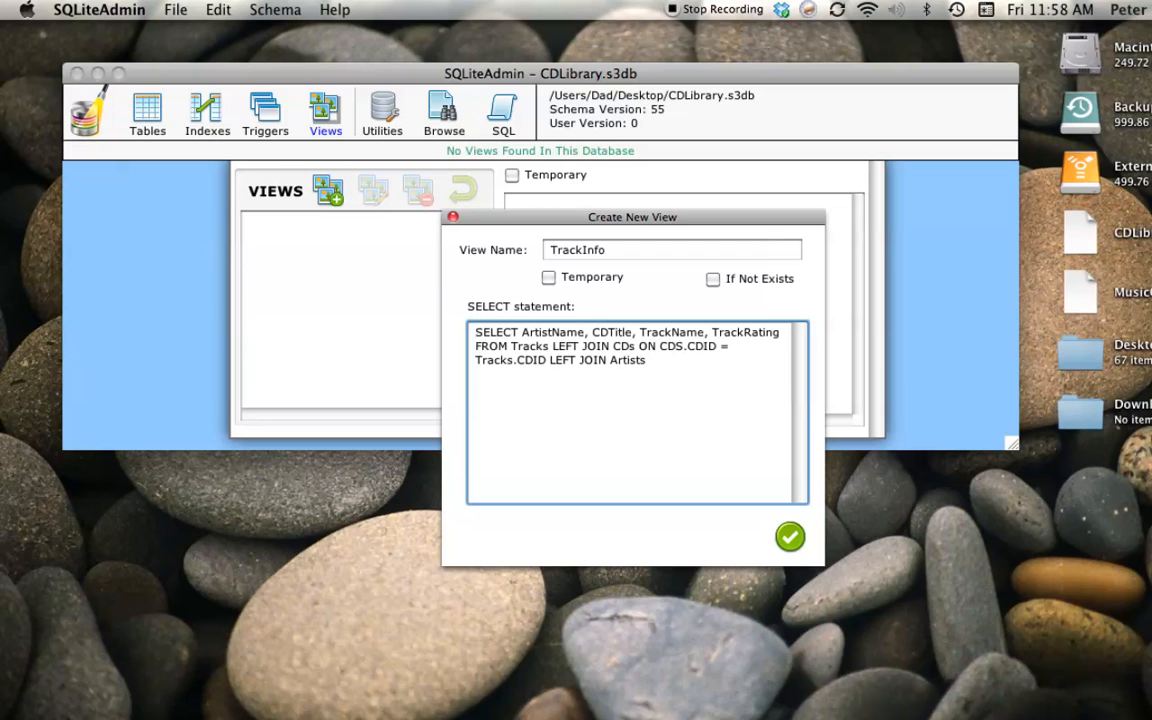
pyautogui.write(' ON Artists.ArtistID')
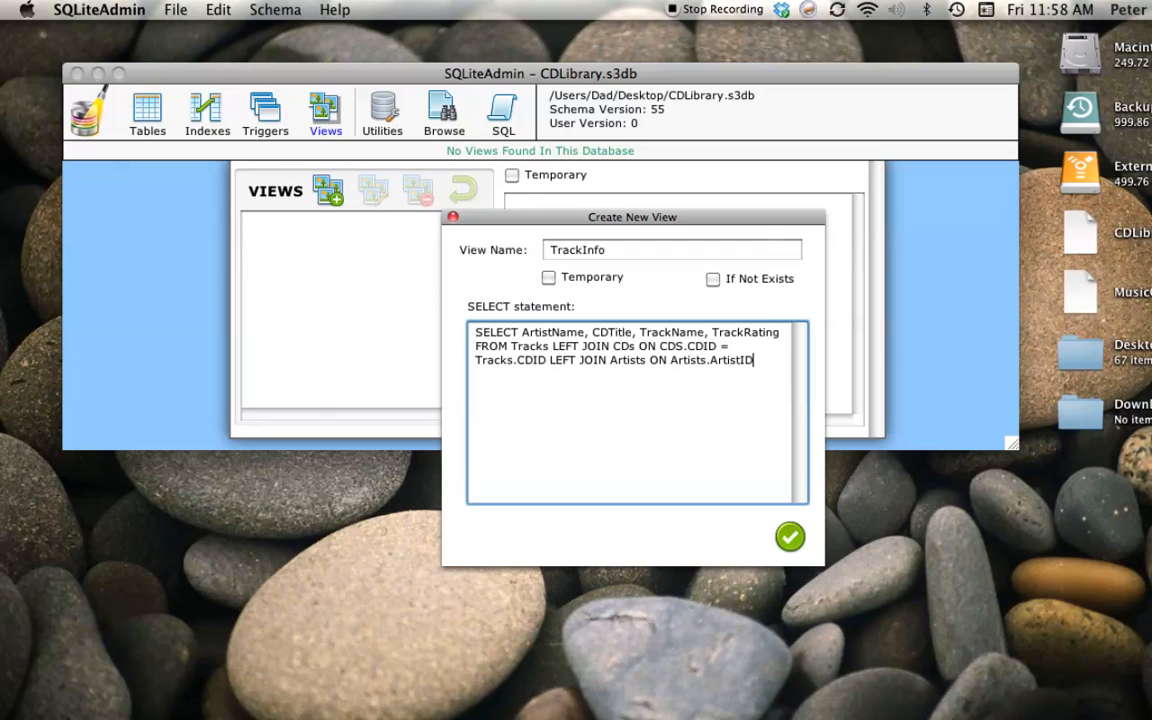
pyautogui.write(' = CDs.ArtistID')
# Finish the statement with "ORDER BY ArtistName, CDTitle, TrackName" and create the TrackInfo view.
pyautogui.write('ORDER')
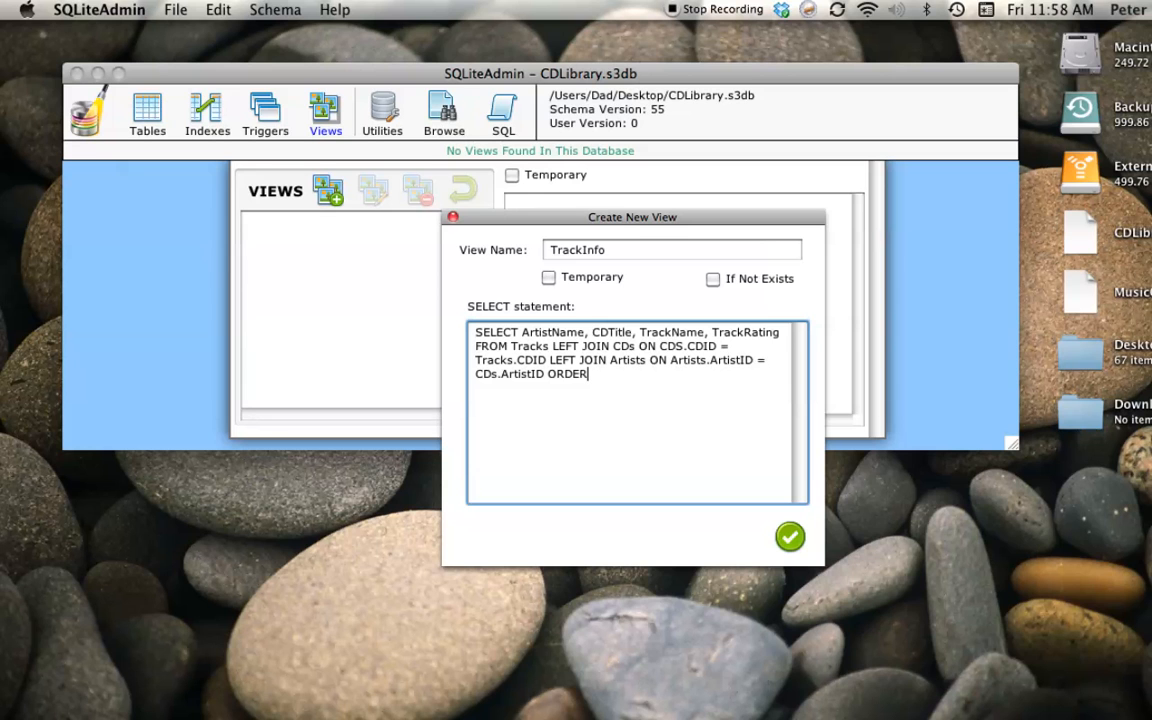
pyautogui.write(' BY ArtistName, CDT')
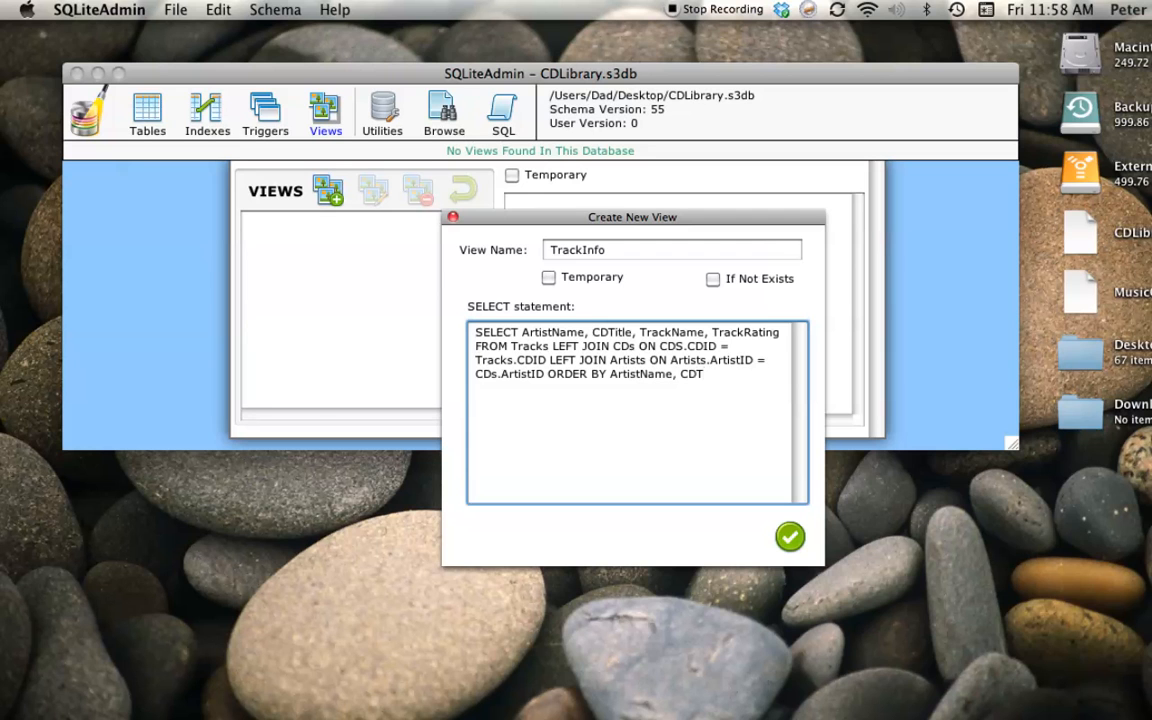
pyautogui.write('itle, Track')
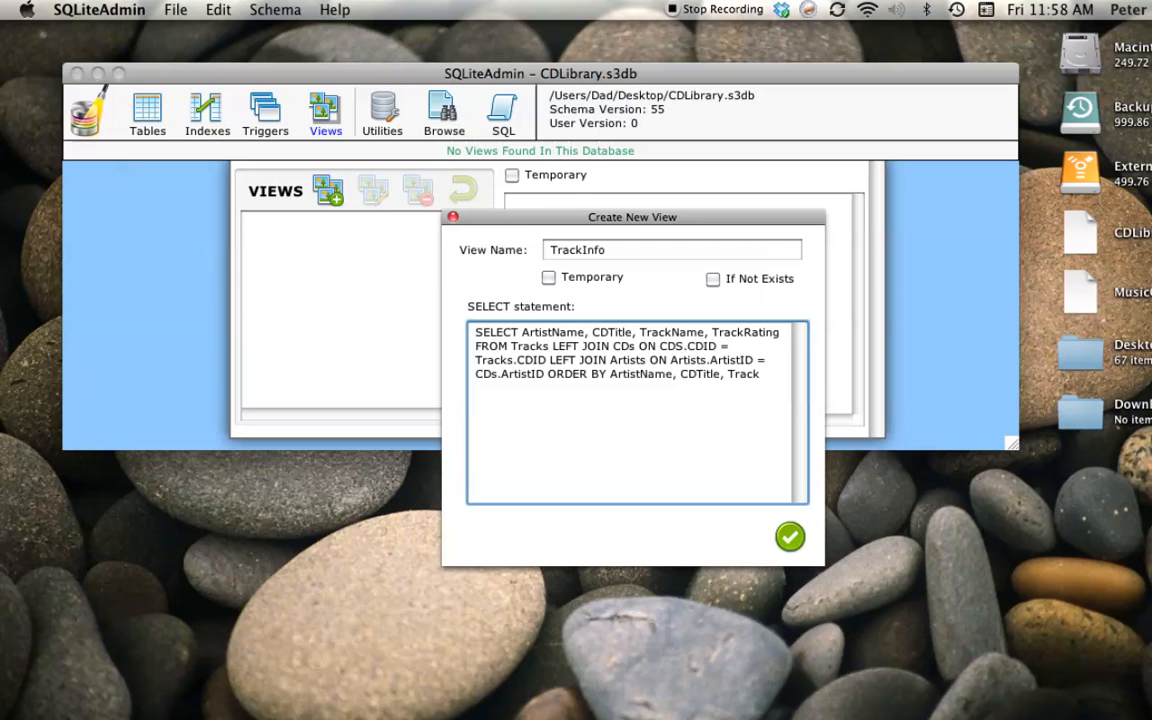
pyautogui.write('Name')
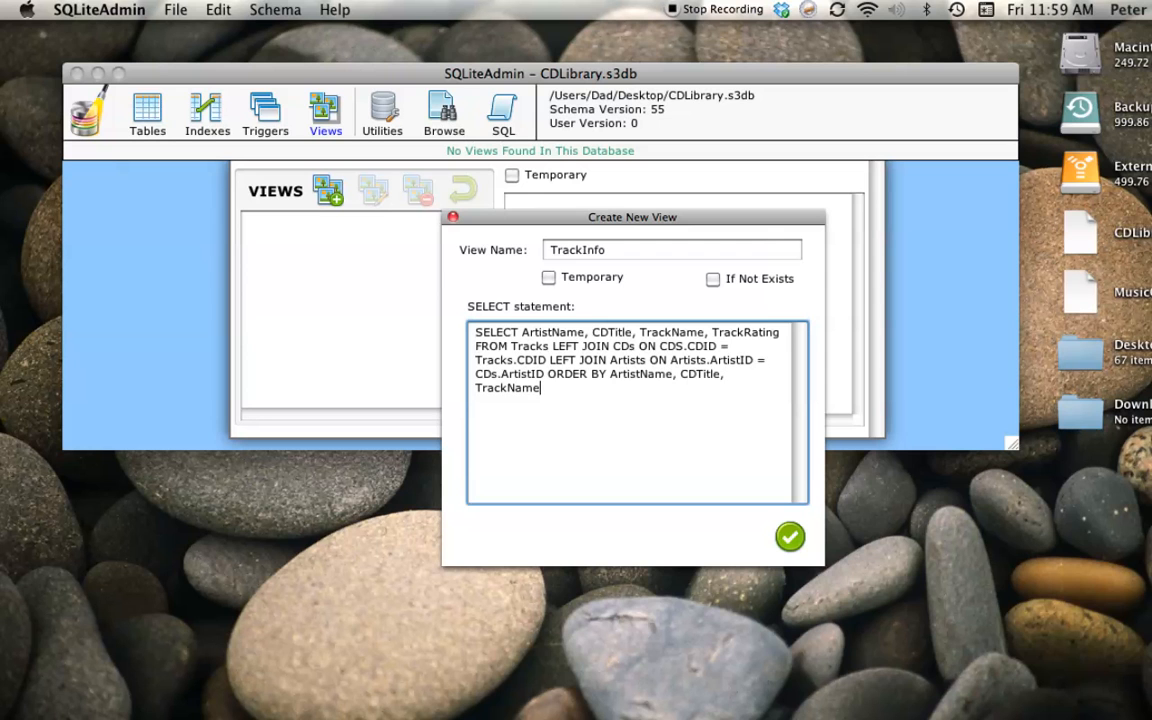
pyautogui.click(789, 537)
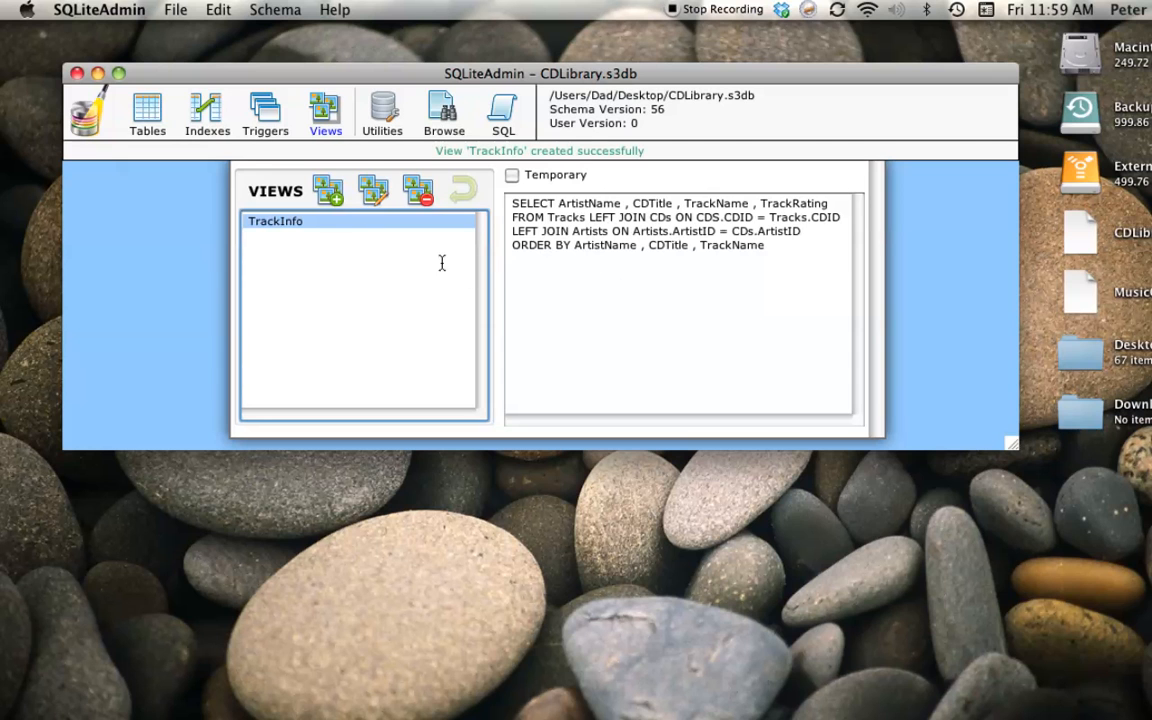
# Start another new view and name it GoodTracks.
pyautogui.click(328, 190)
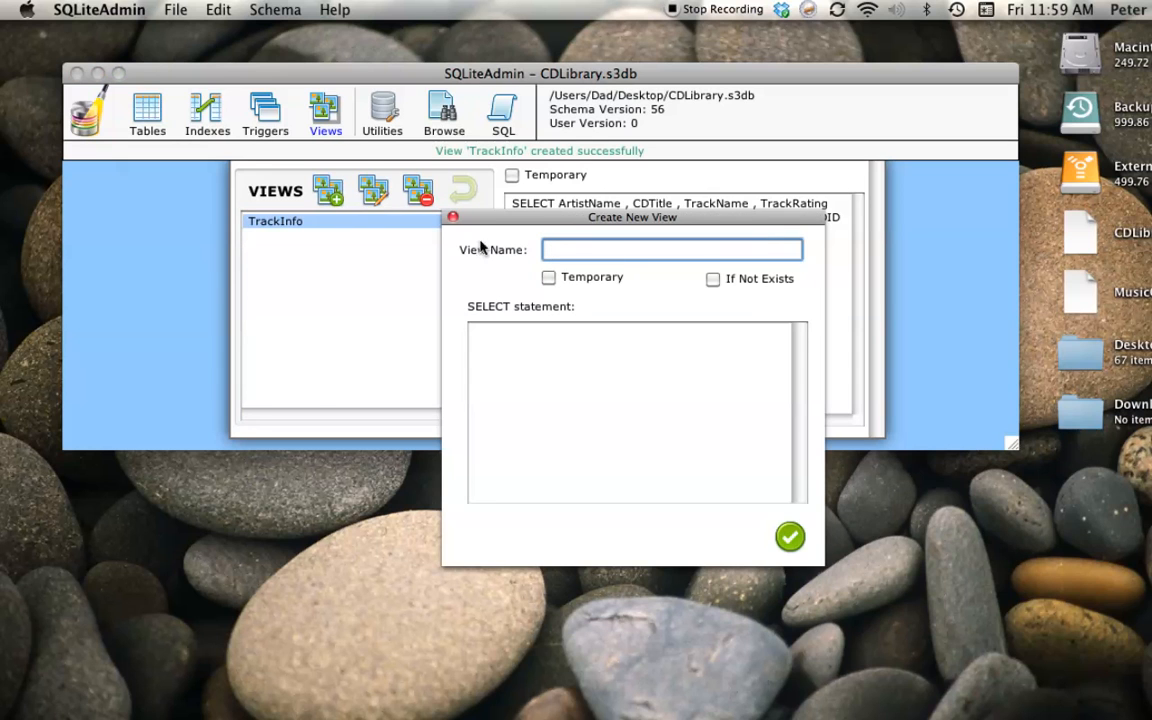
pyautogui.write('GoodTracks')
# Enter "SELECT * FROM TrackInfo WHERE TrackRating => 4" as the SELECT statement and try to create the GoodTracks view.
pyautogui.click(482, 344)
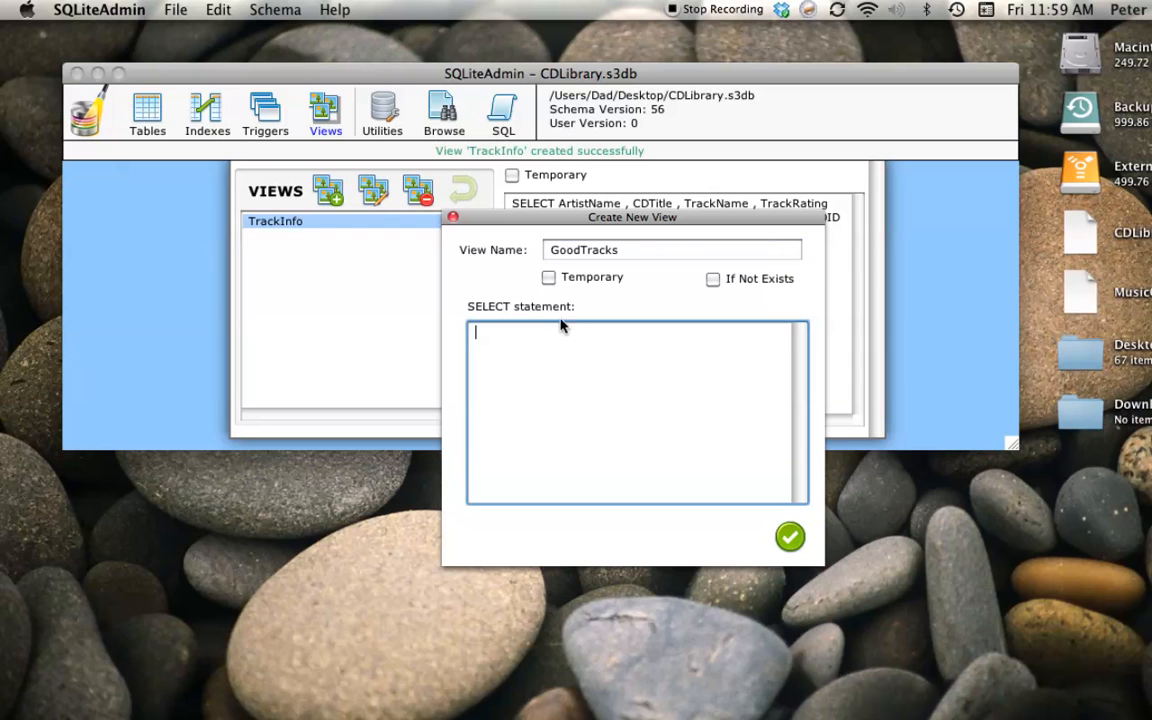
pyautogui.write('SELECT')
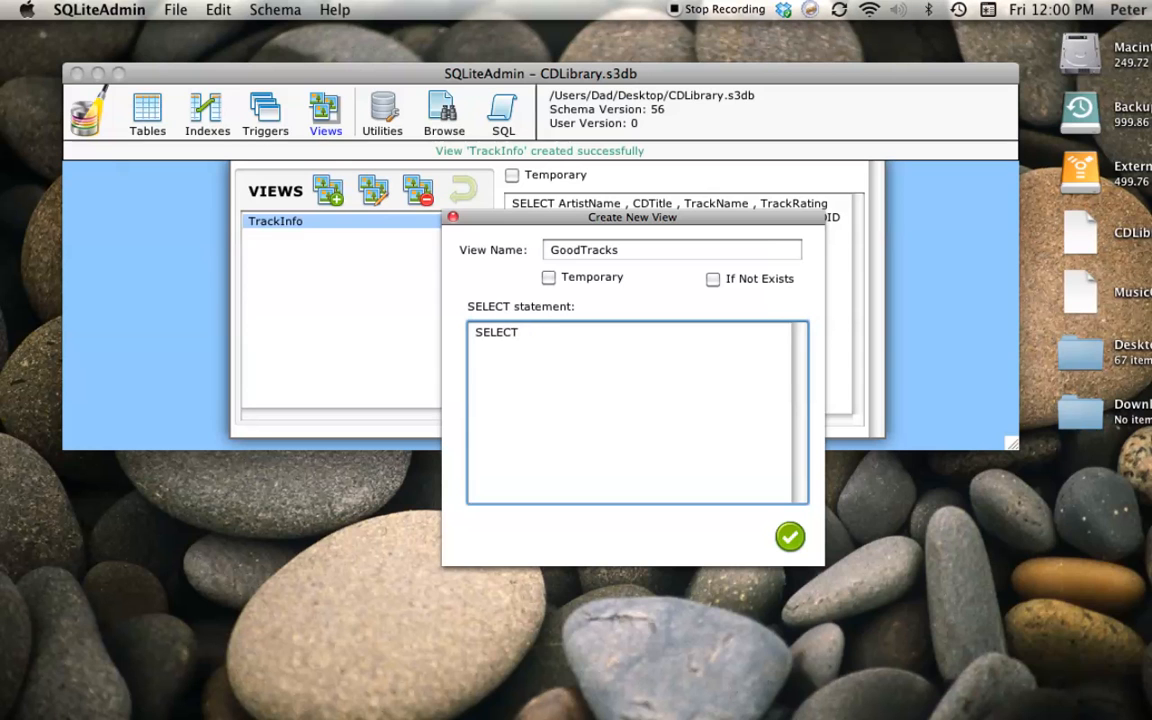
pyautogui.write(' * FROM')
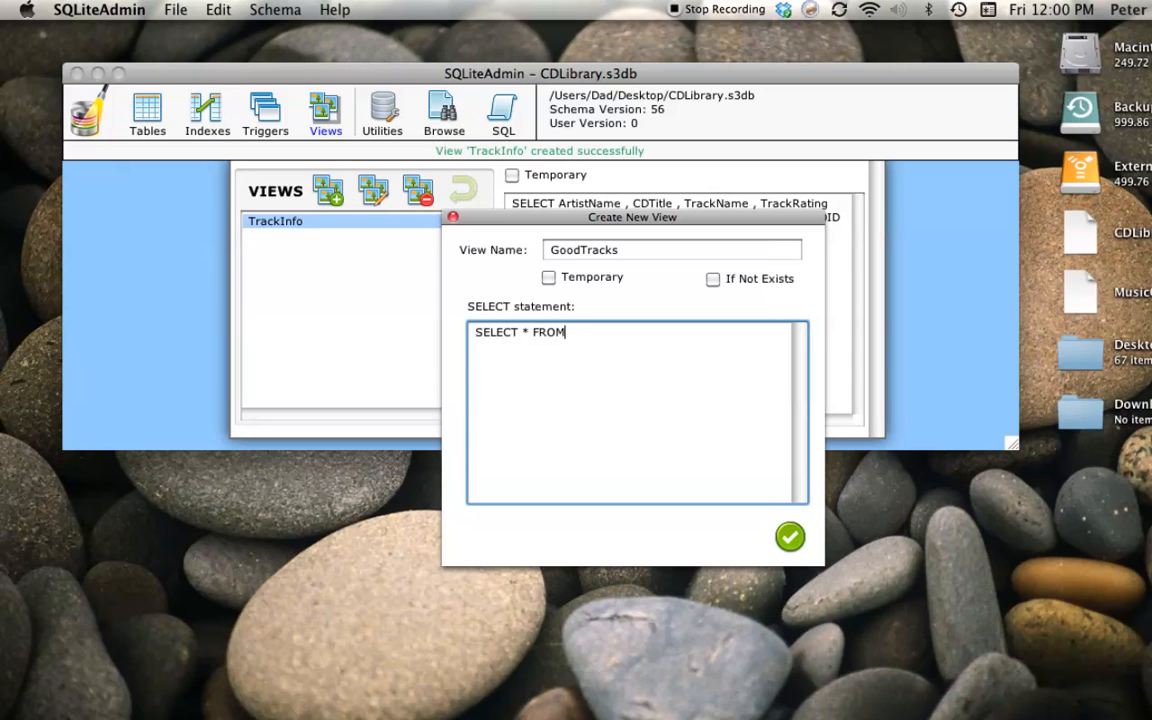
pyautogui.write(' TrackInfo WHERE')
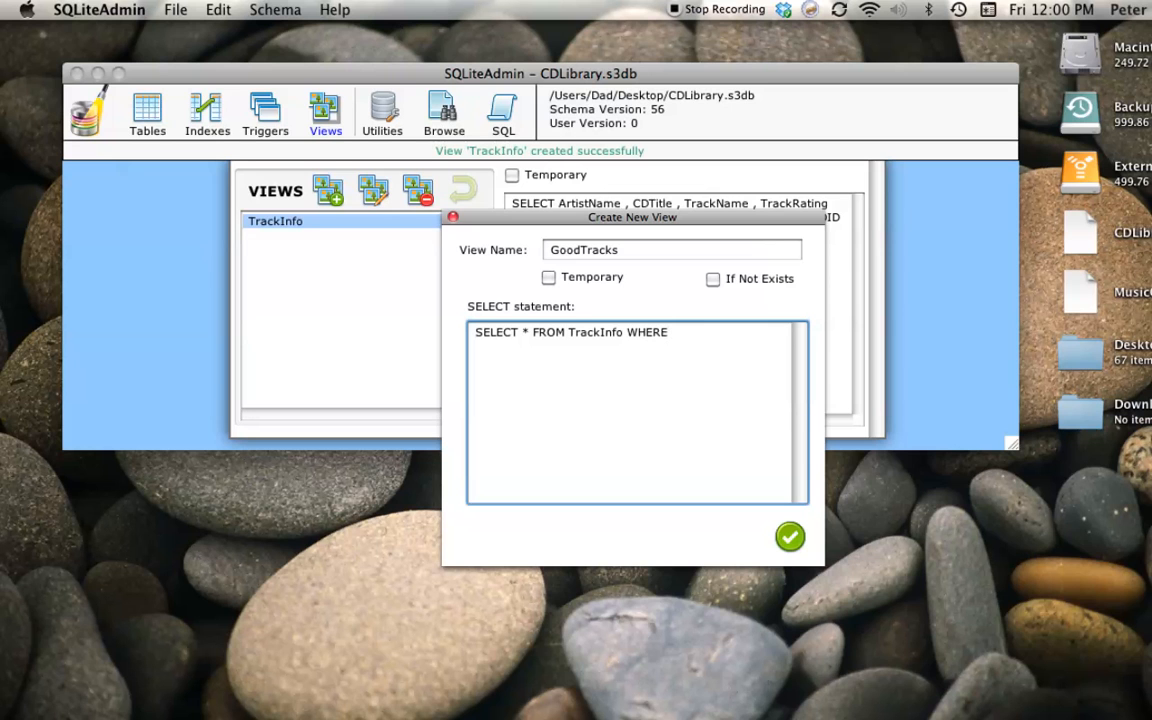
pyautogui.write(' TrackRating')
pyautogui.press('BackSpace')
pyautogui.write('=> 4')
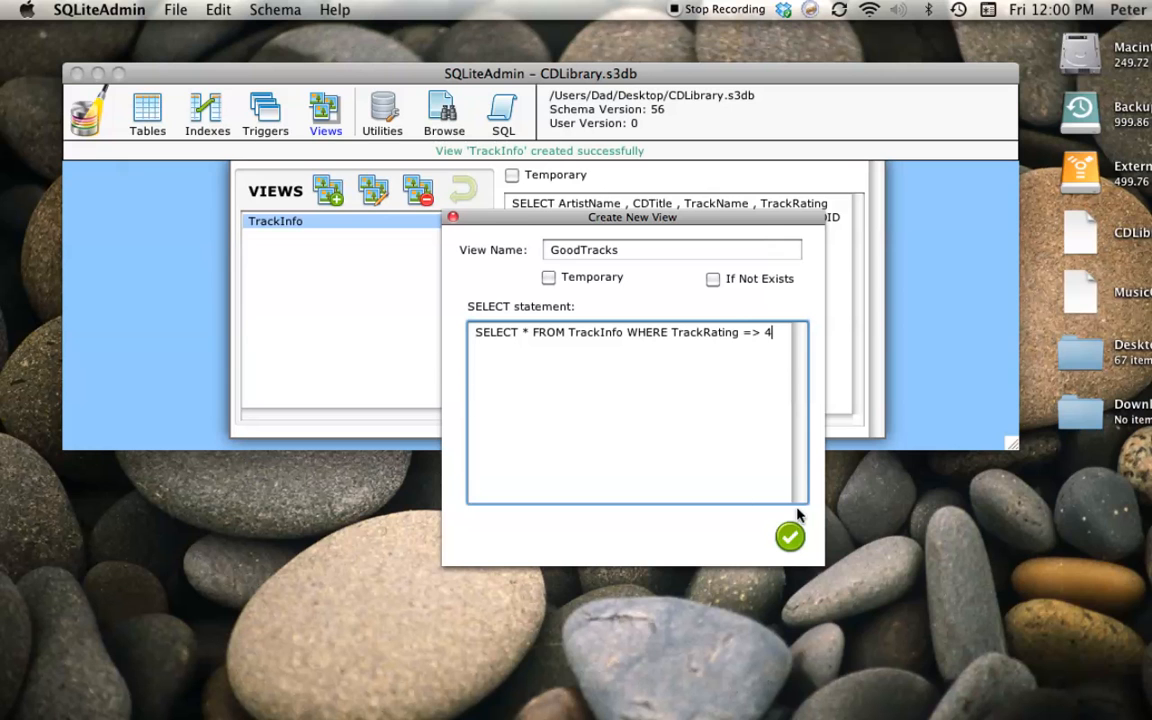
pyautogui.click(790, 539)
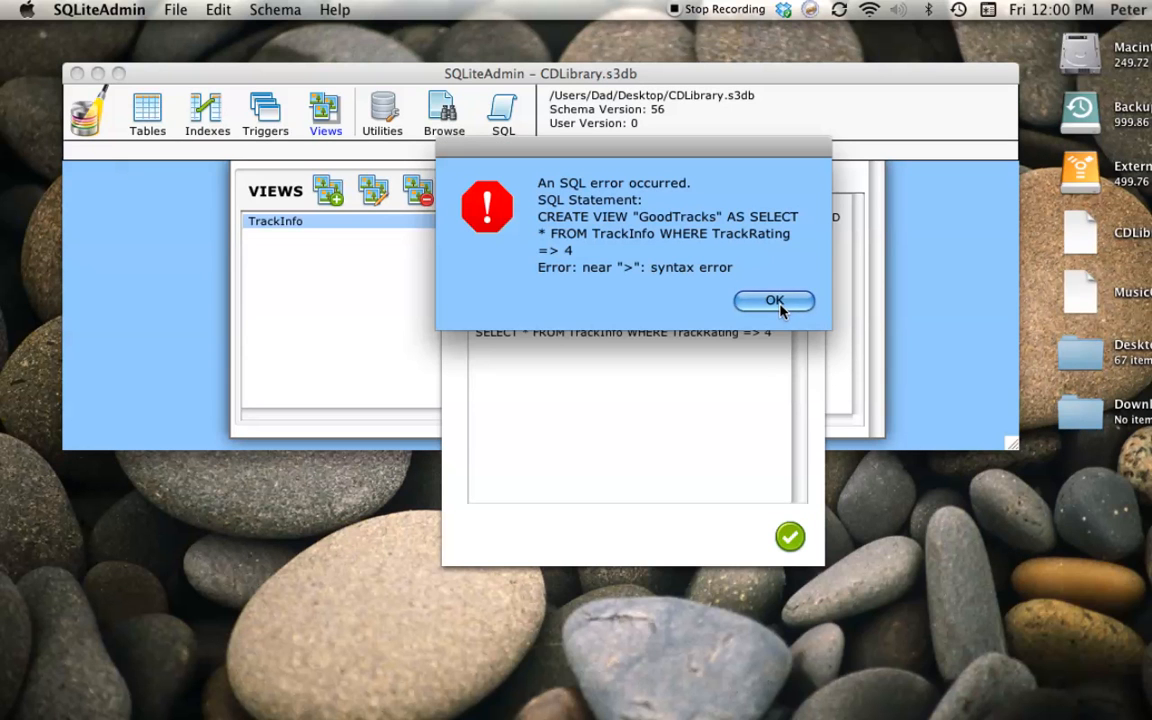
pyautogui.click(778, 303)
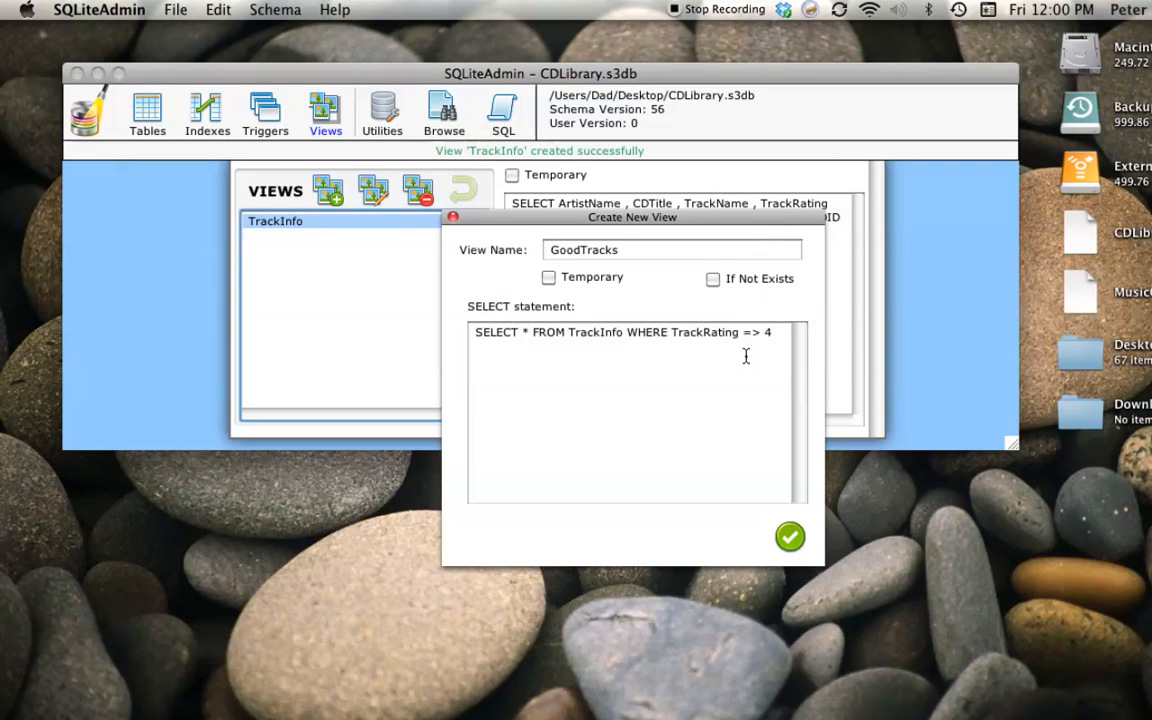
# Change the comparison operator in the WHERE clause to >= and create the GoodTracks view.
pyautogui.moveTo(744, 333); pyautogui.dragTo(759, 333)
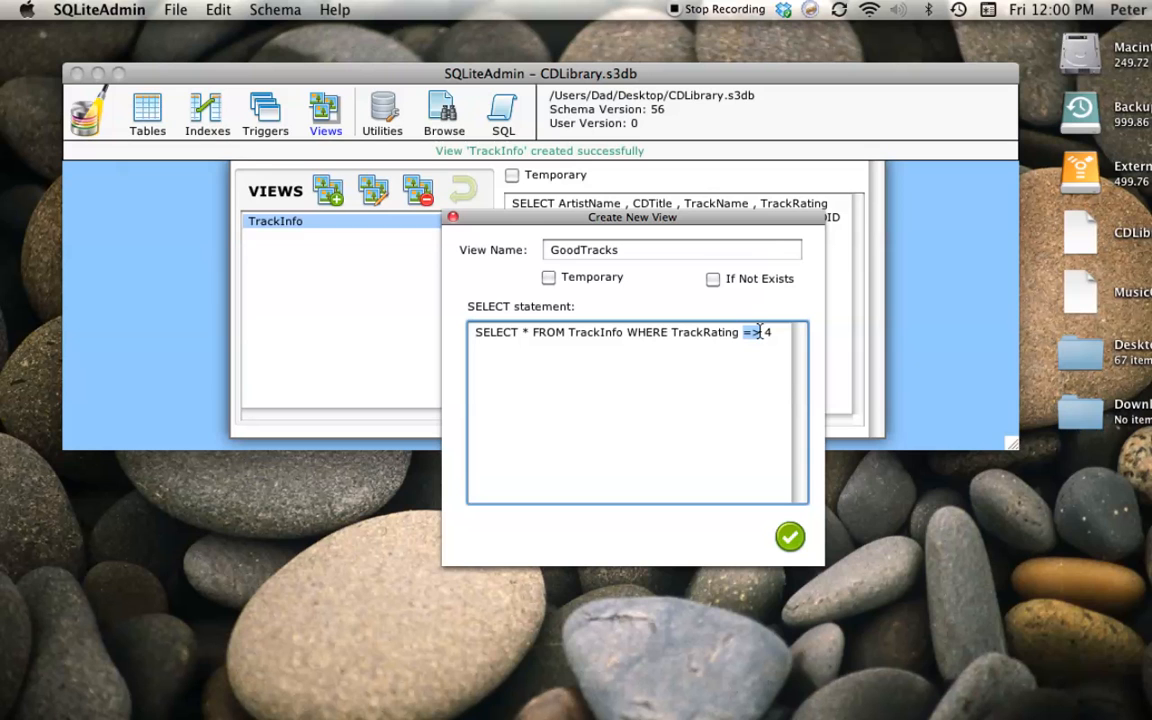
pyautogui.write('>=')
pyautogui.click(789, 537)
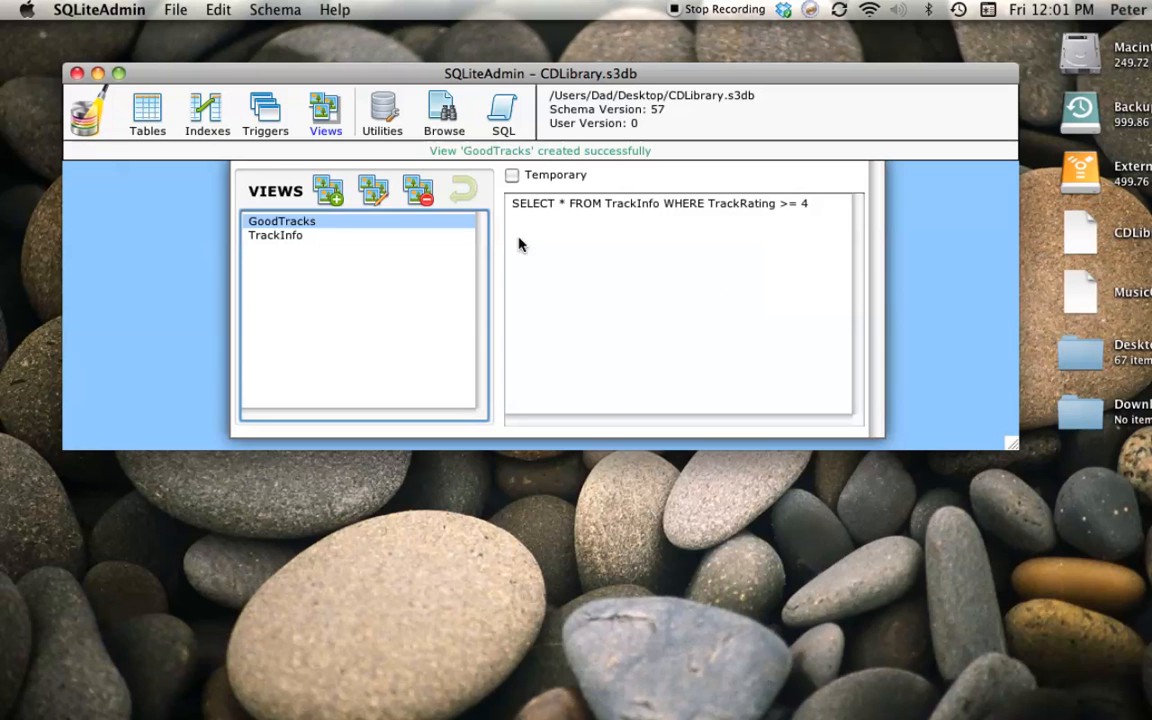
# Display the SELECT statement of the TrackInfo view.
pyautogui.click(258, 238)
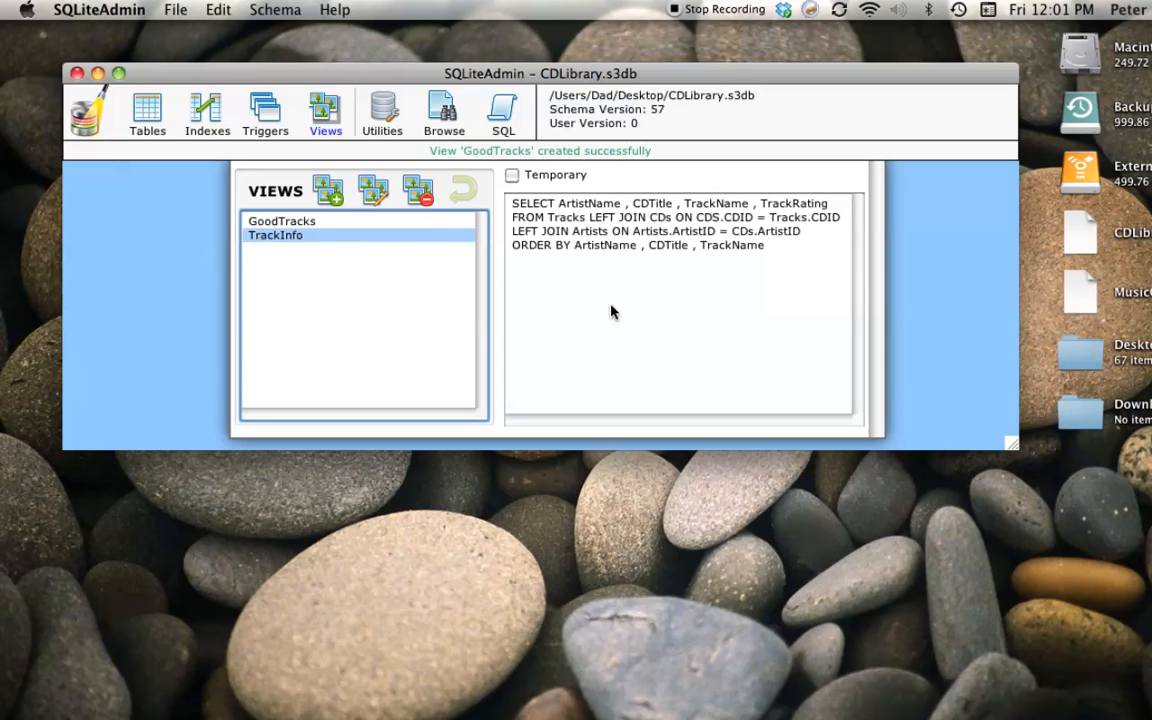